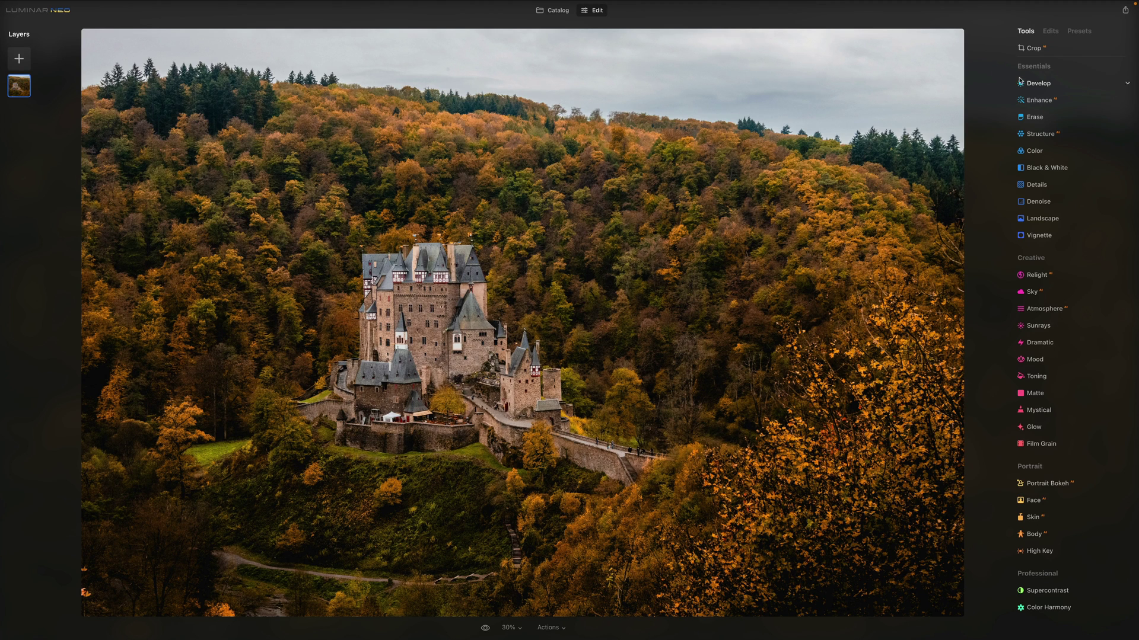
Open the Crop tool for the autumn castle photo.
left_click(1061, 49)
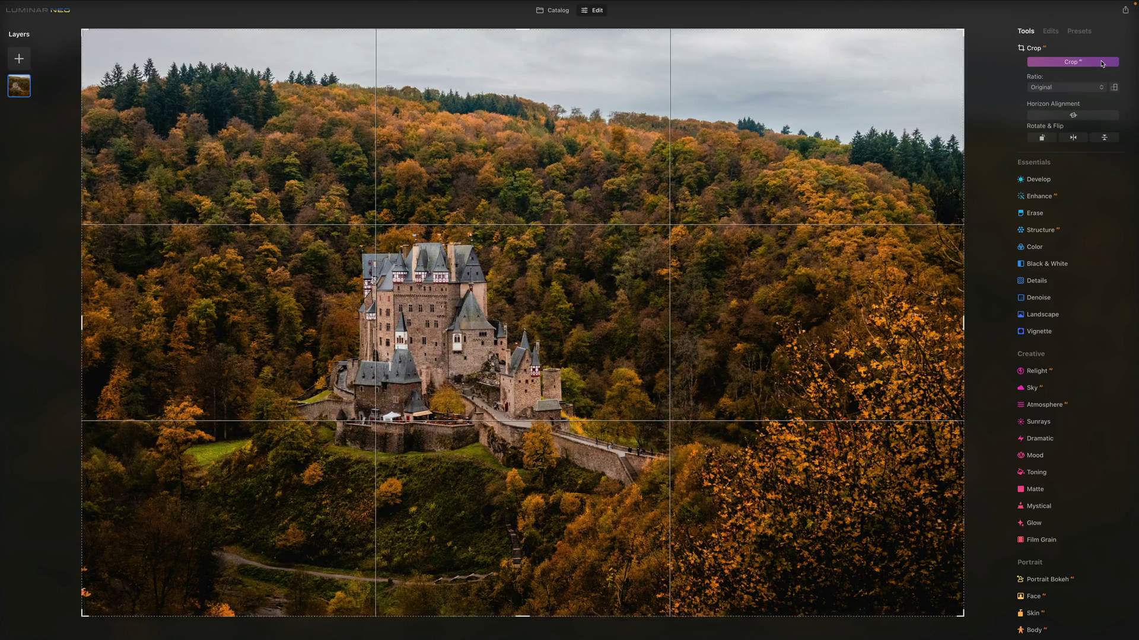
Apply Crop AI to the castle photo, then to the elephant photo.
left_click(1098, 62)
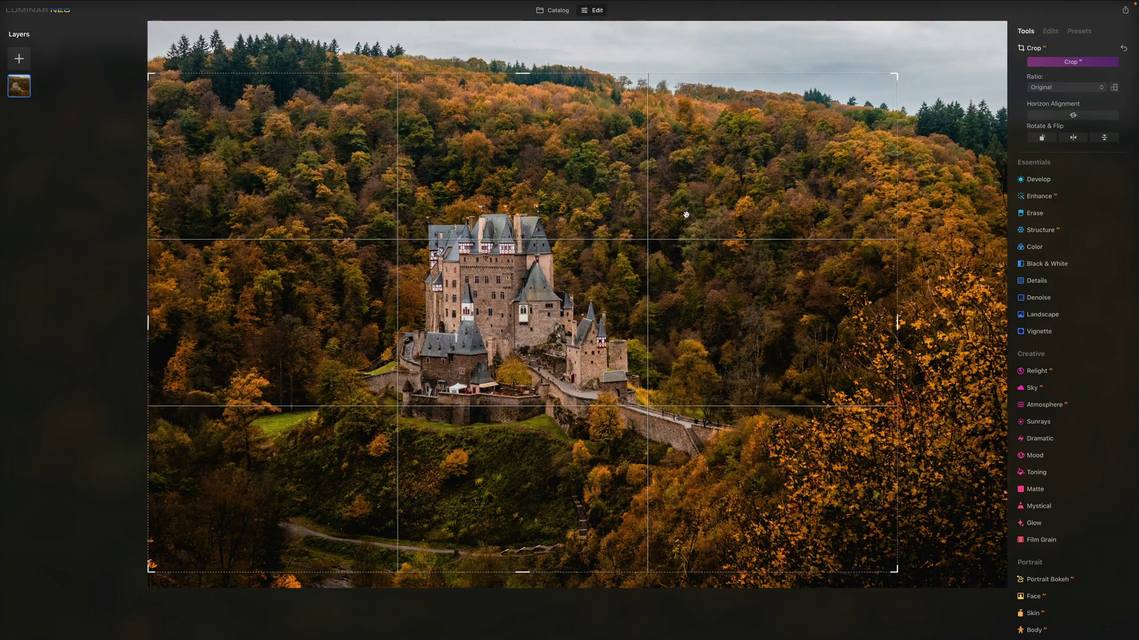
left_click(559, 17)
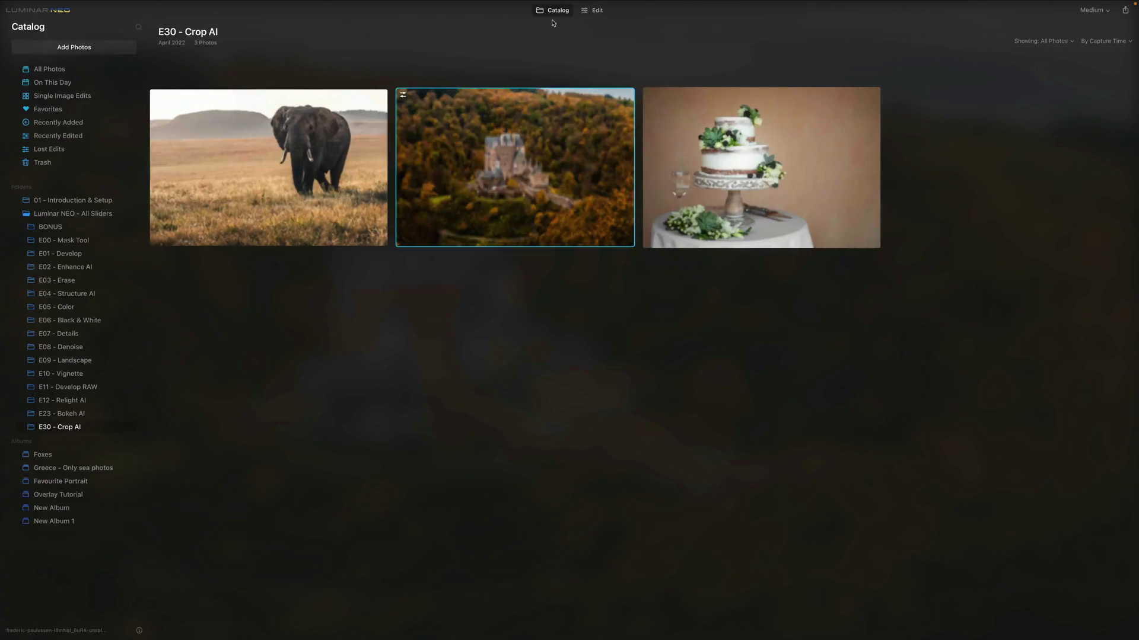
left_click(295, 245)
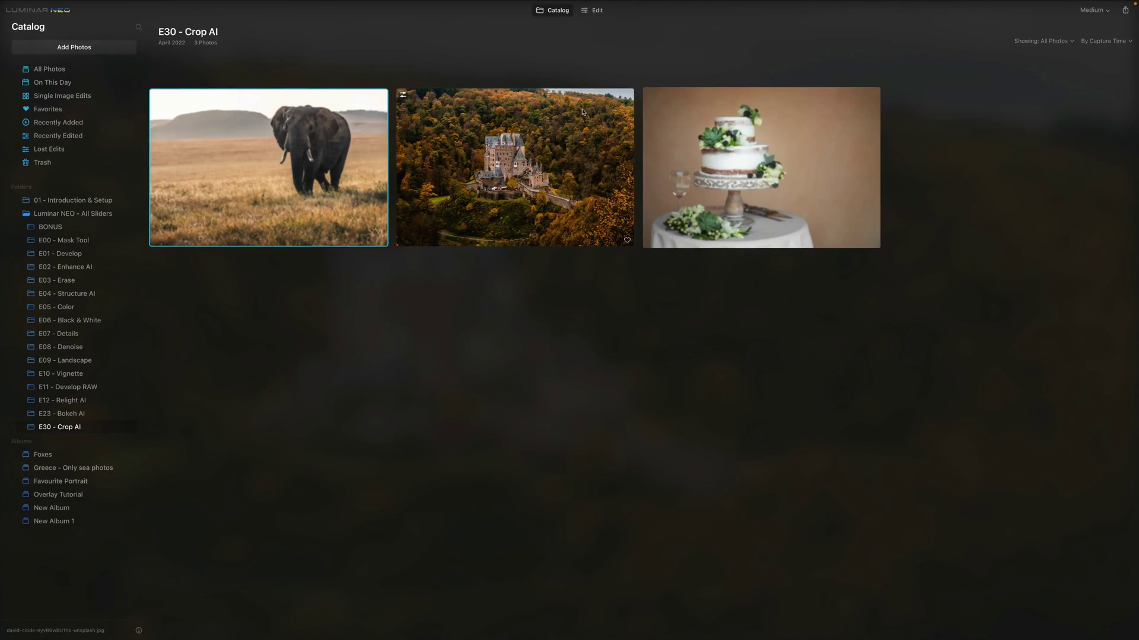
left_click(592, 10)
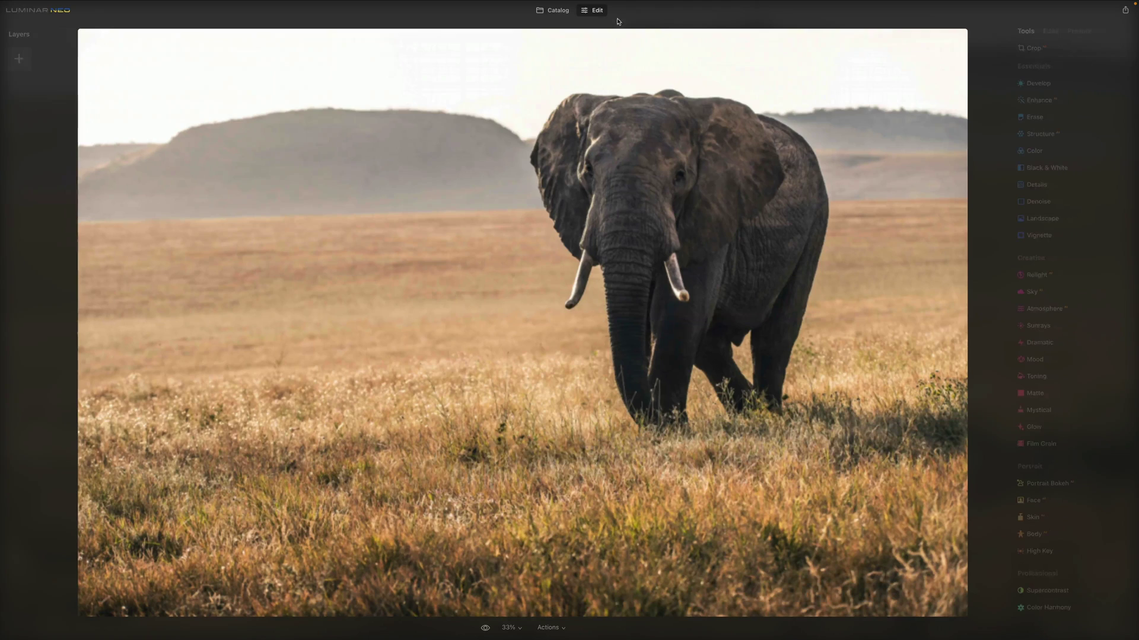
left_click(1065, 52)
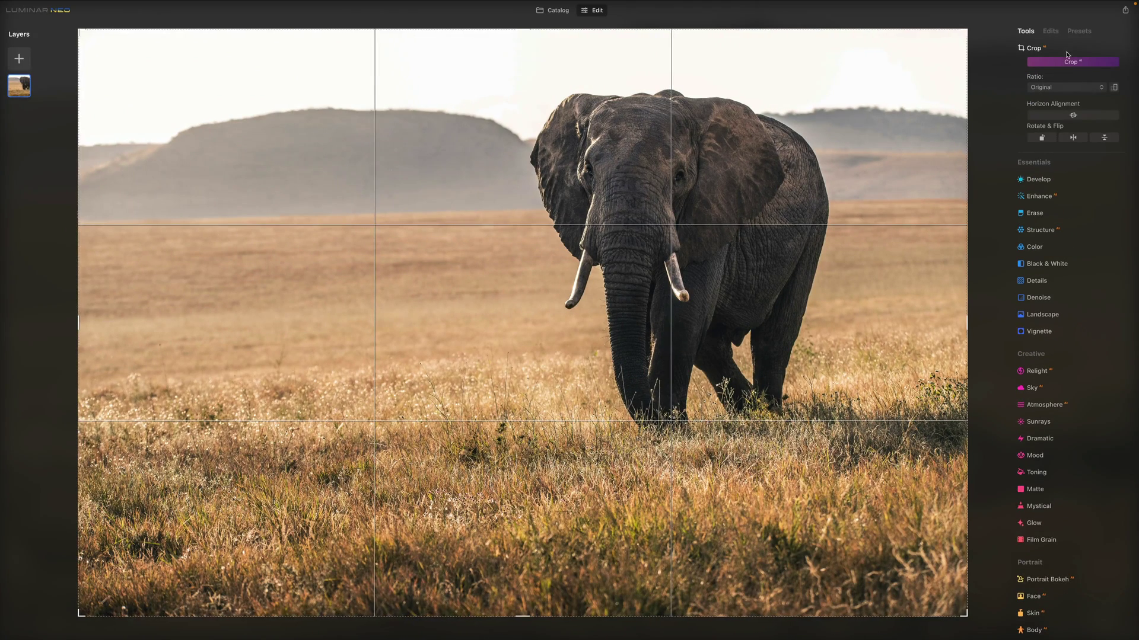
left_click(1084, 62)
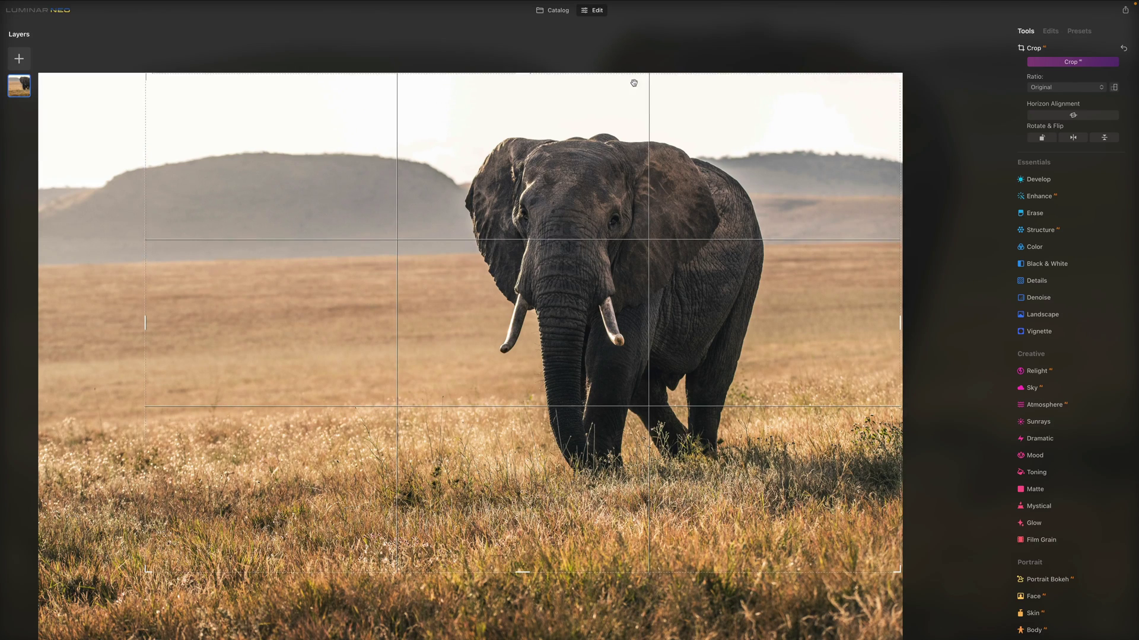
Apply Crop AI to the wedding cake photo and go back to the Catalog.
left_click(556, 10)
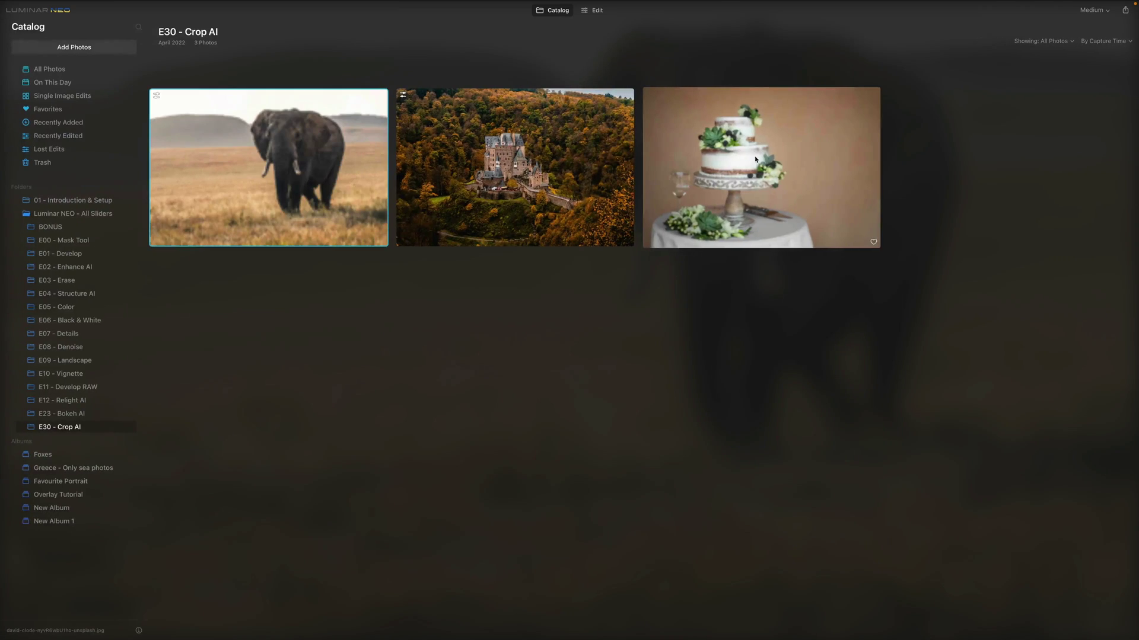
left_click(594, 11)
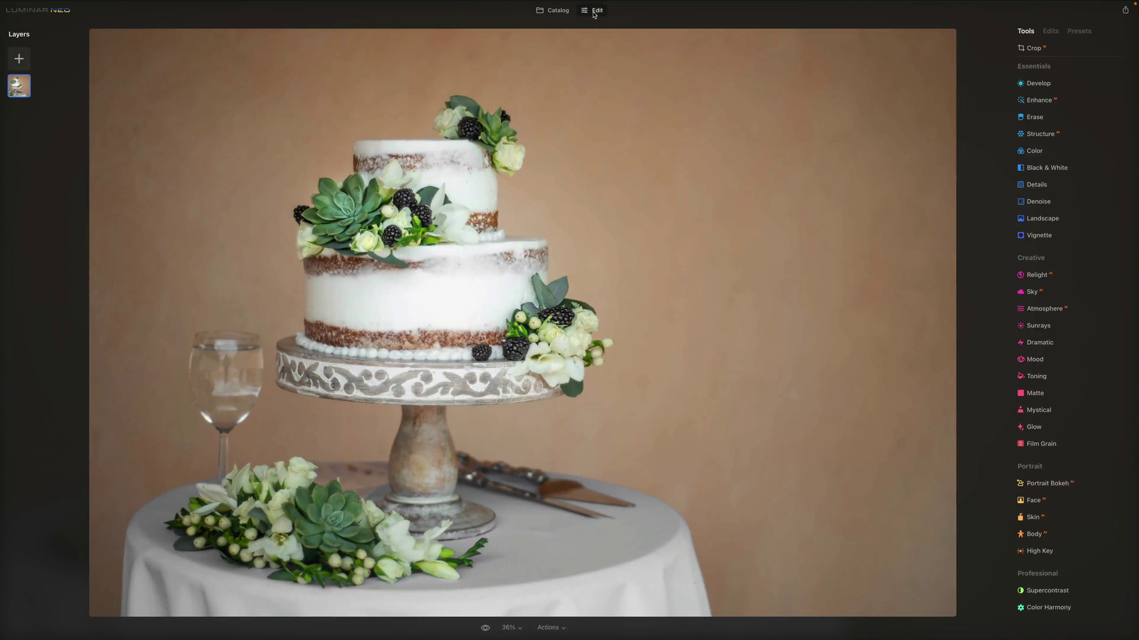
left_click(1043, 53)
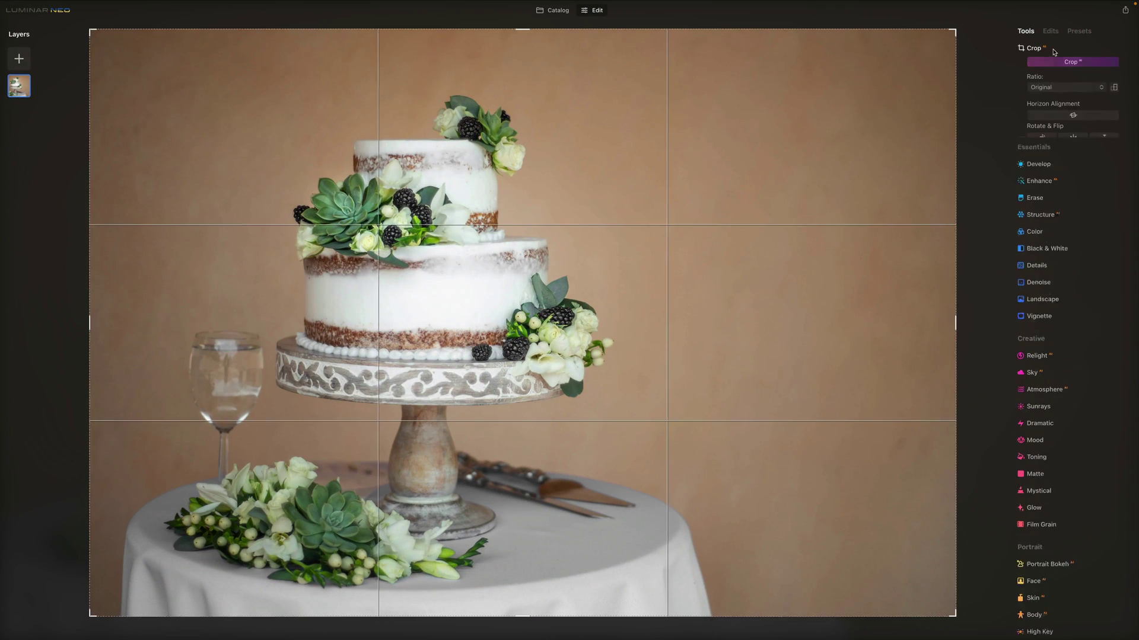
left_click(1098, 62)
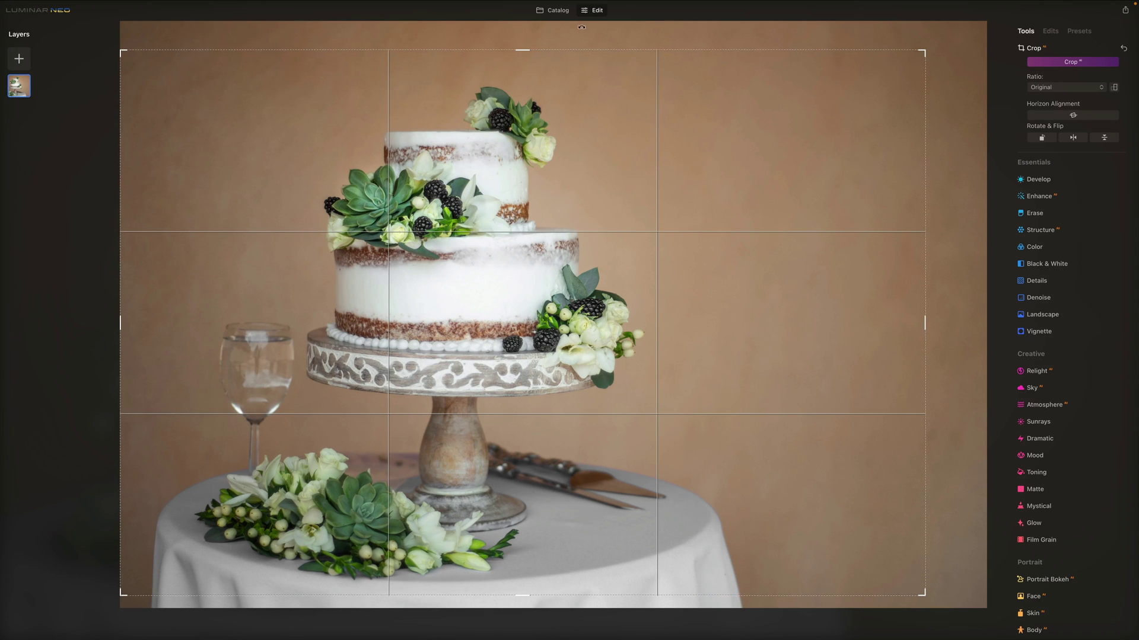
left_click(563, 11)
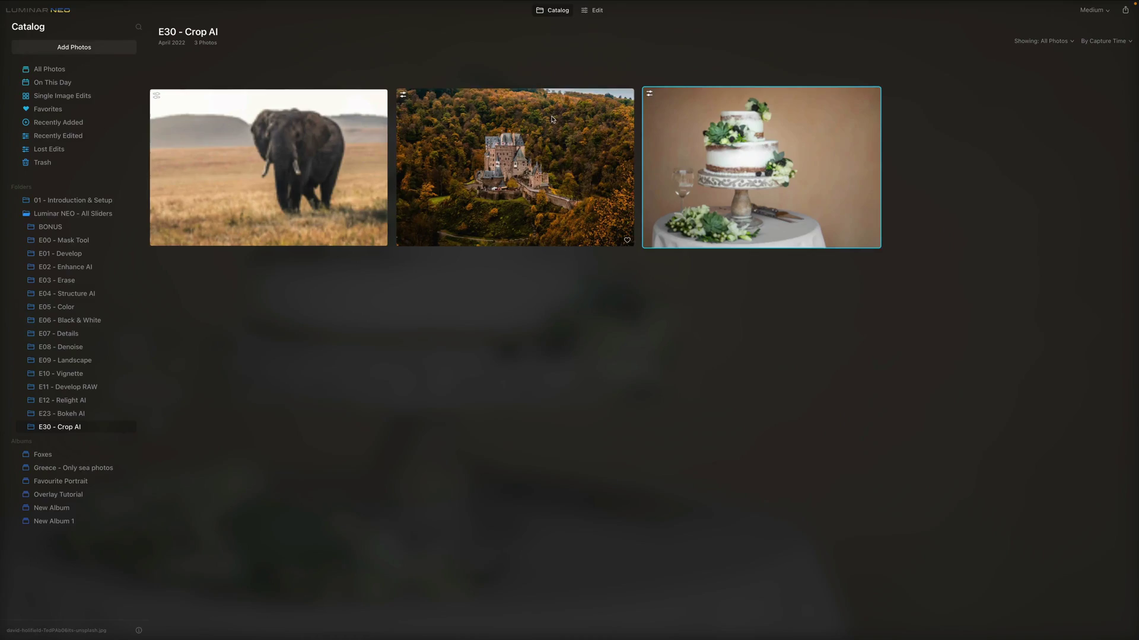
Open the castle photo in the Crop tool and reset it to the full frame.
left_click(593, 11)
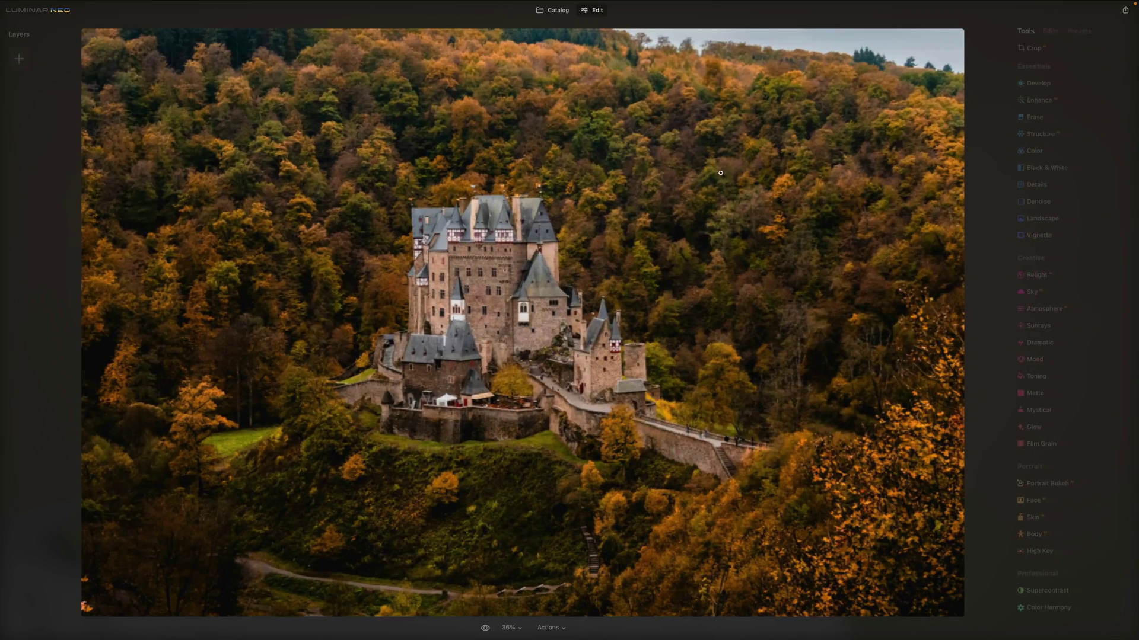
left_click(1035, 48)
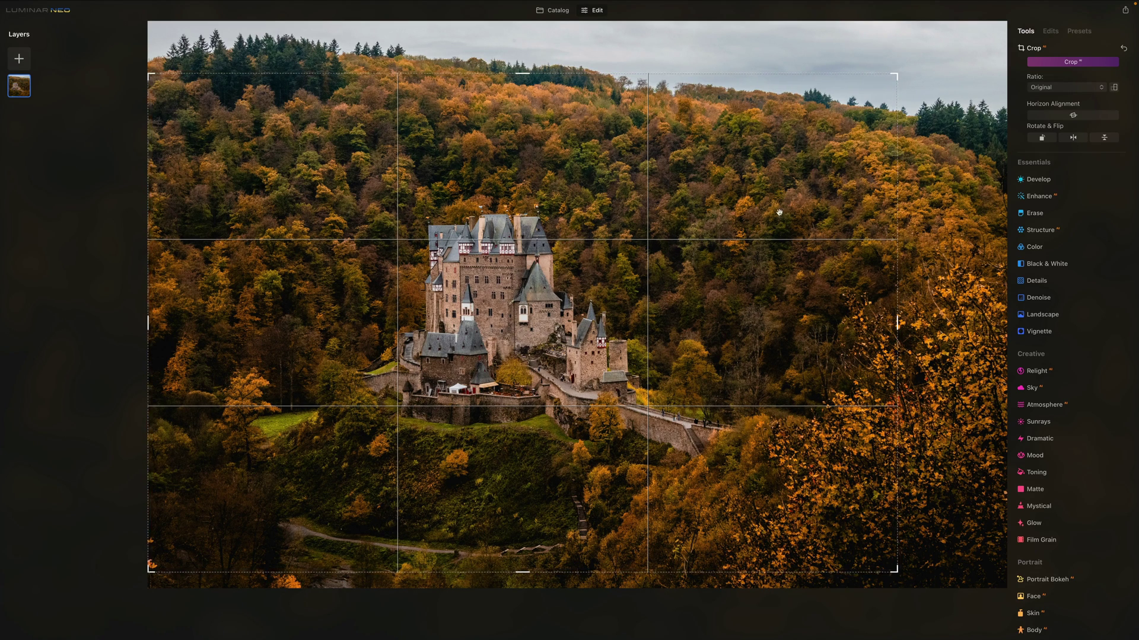
left_click(1123, 48)
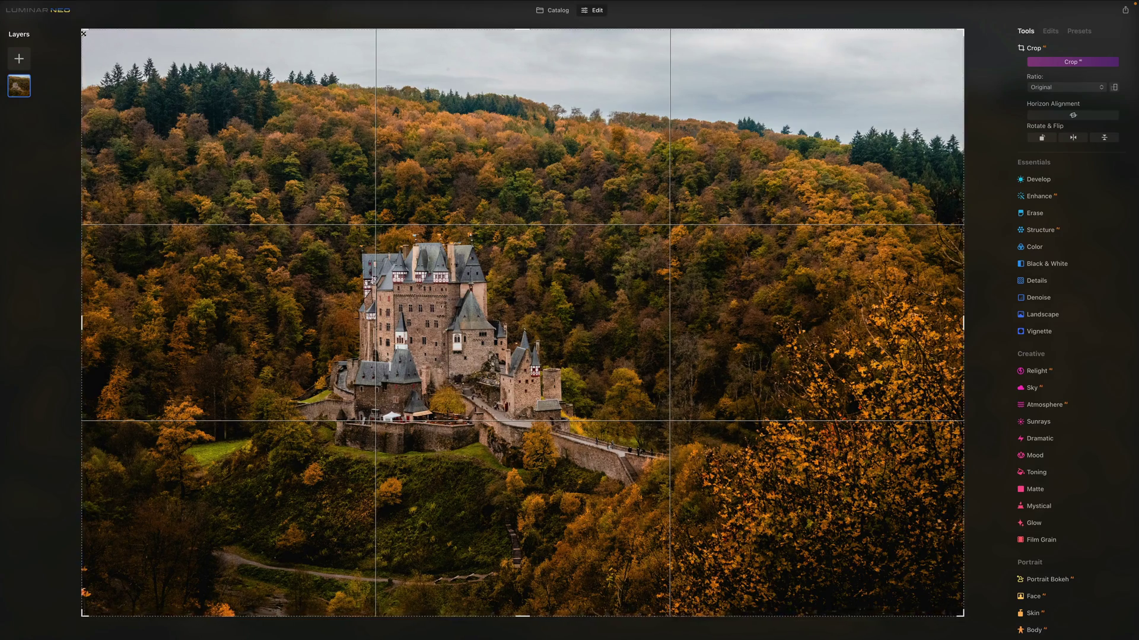
Try a tighter corner crop and a clockwise rotation, then reset both.
left_click_drag(84, 30, 320, 179)
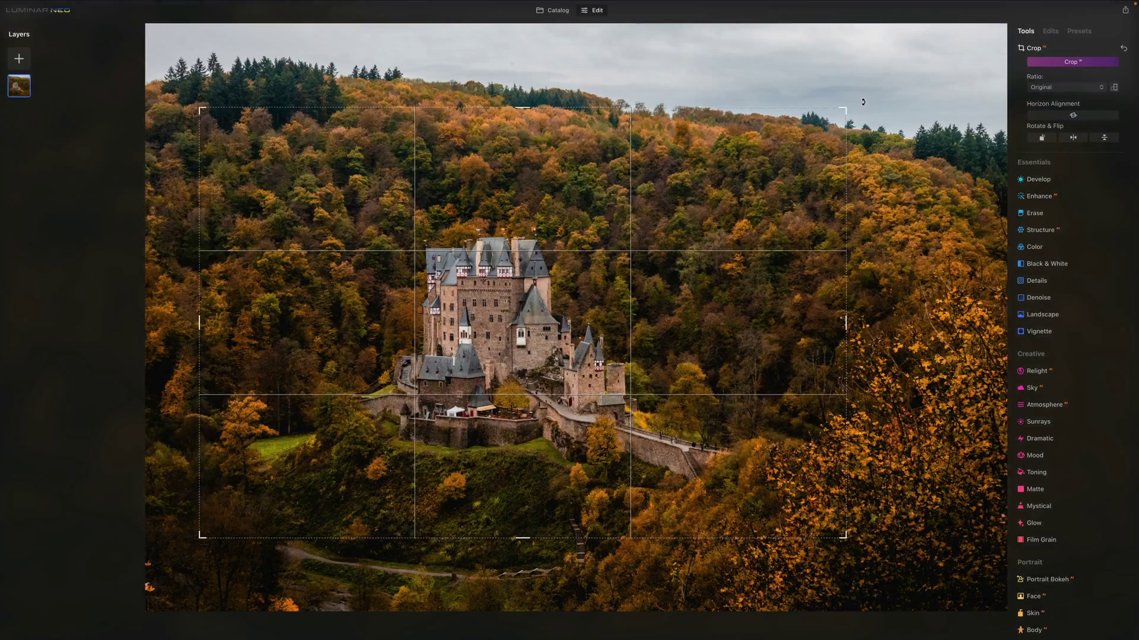
mouse_move(863, 102)
left_mouse_down()
mouse_move(882, 141)
mouse_move(854, 69)
mouse_move(870, 127)
mouse_move(865, 96)
mouse_move(873, 107)
left_mouse_up()
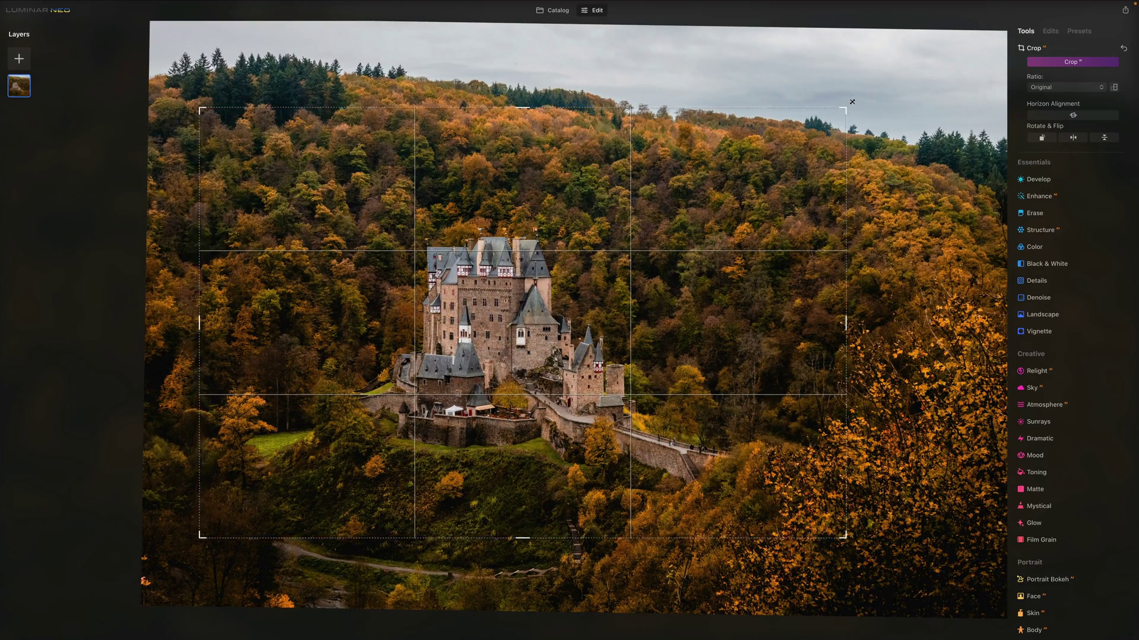
left_click(1125, 50)
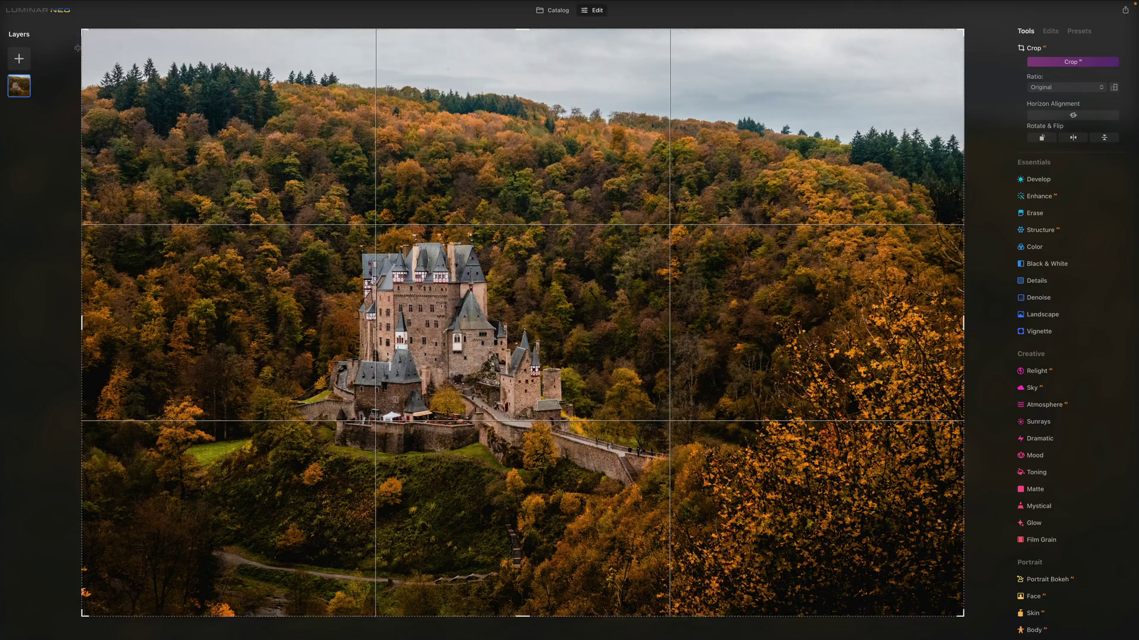
Tighten the crop and tilt the castle photo clockwise, then reset to the original.
left_click_drag(81, 31, 245, 132)
left_click_drag(315, 68, 348, 210)
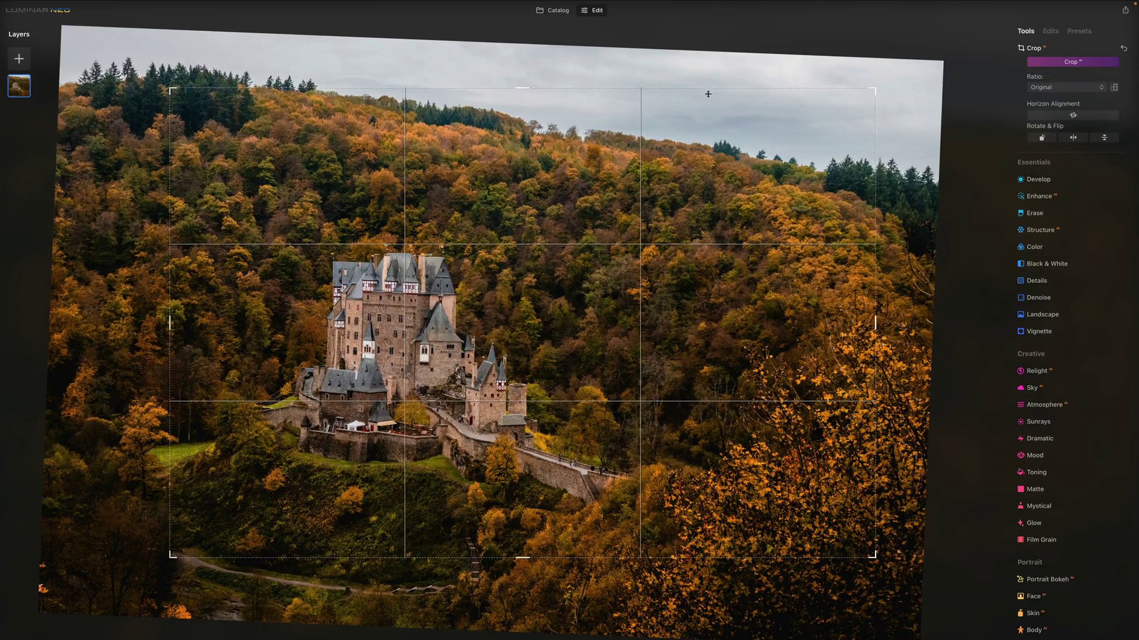
left_click(1125, 50)
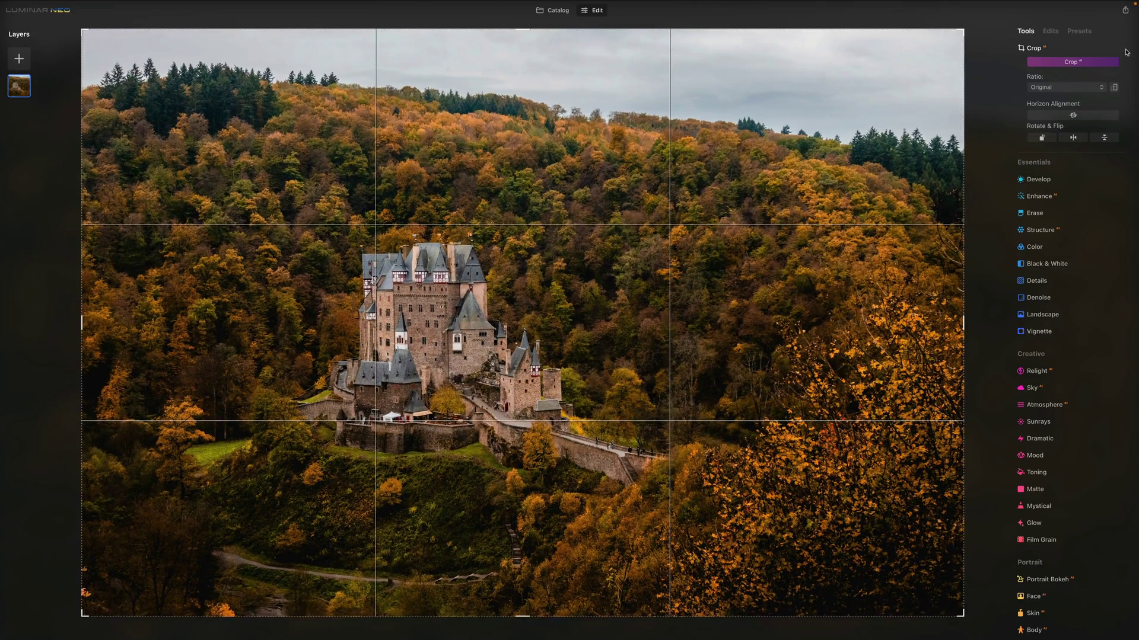
Switch the ratio to Free, tighten from the top-left, then reset to the full photo.
left_click(1090, 89)
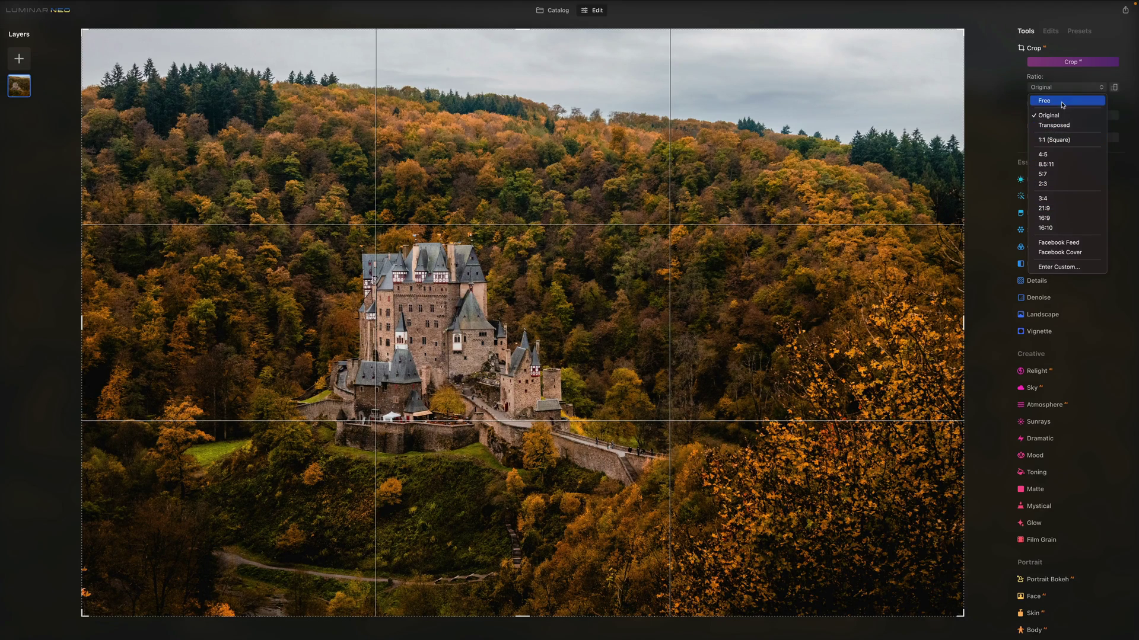
left_click(329, 68)
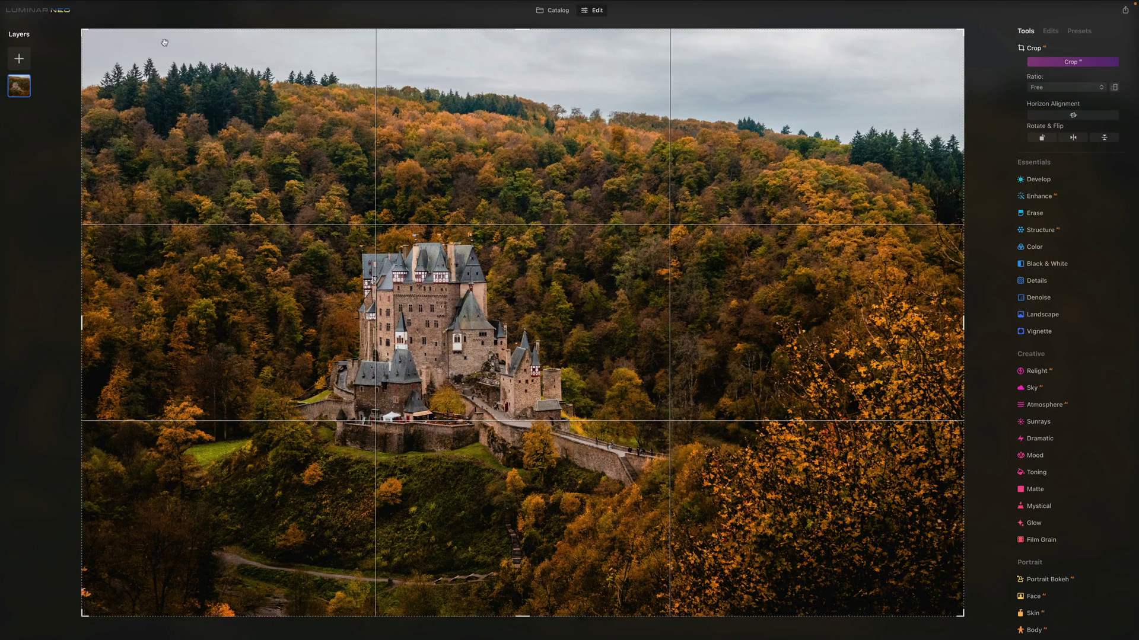
left_click_drag(83, 31, 210, 181)
left_click(1051, 63)
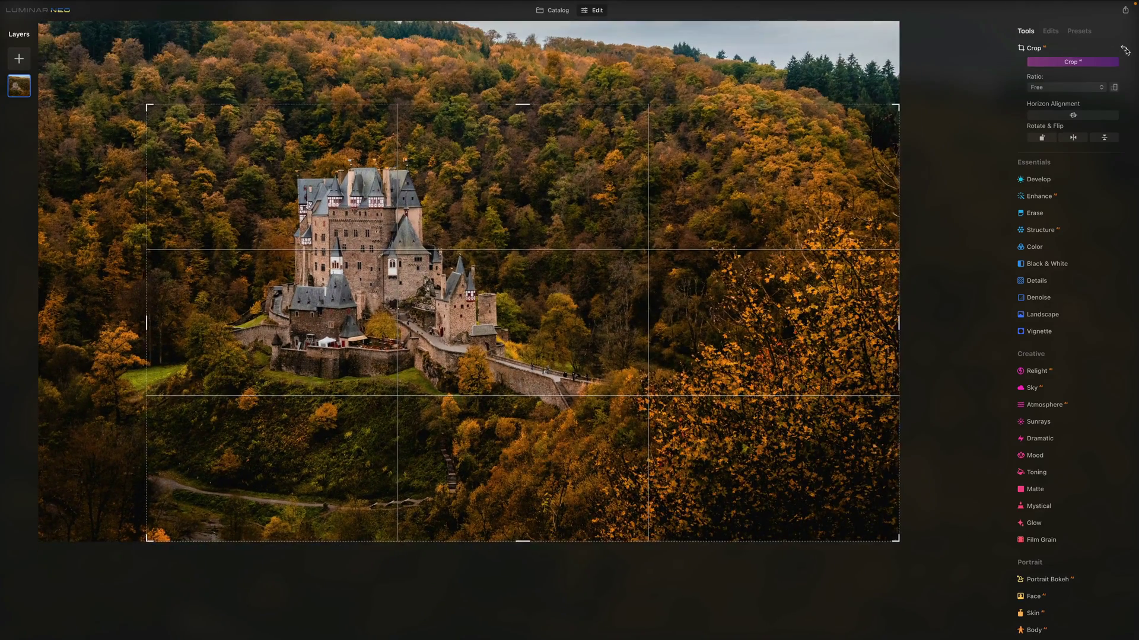
left_click(1090, 88)
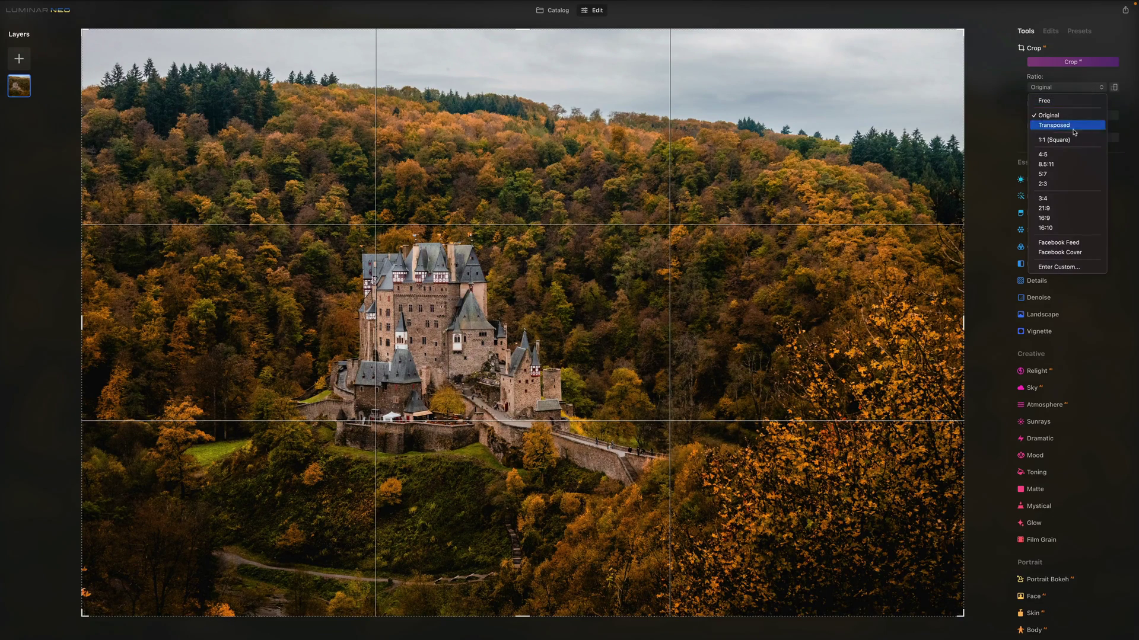
Keep the Original ratio, shrink the crop from the top-left and reposition the photo.
left_click(1048, 115)
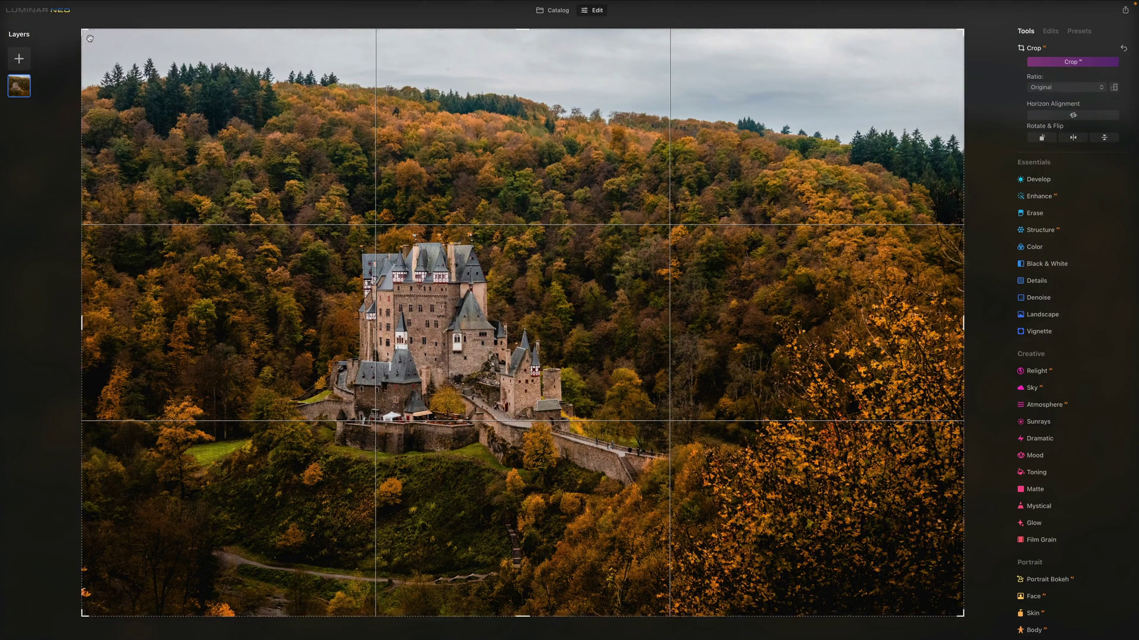
left_click_drag(89, 38, 173, 70)
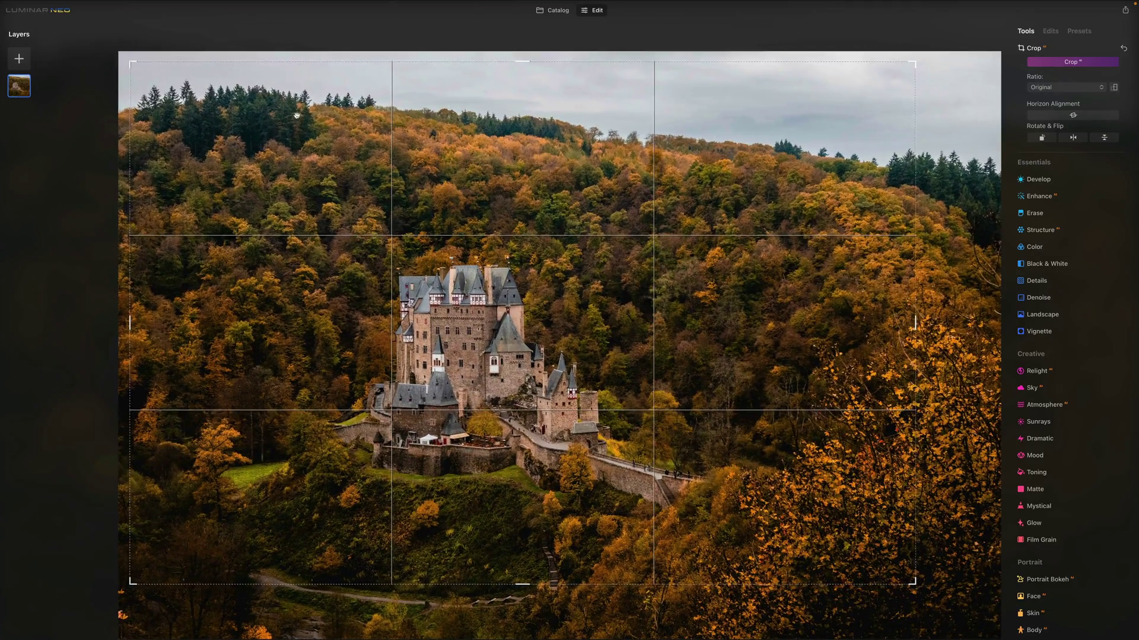
left_click_drag(297, 116, 274, 87)
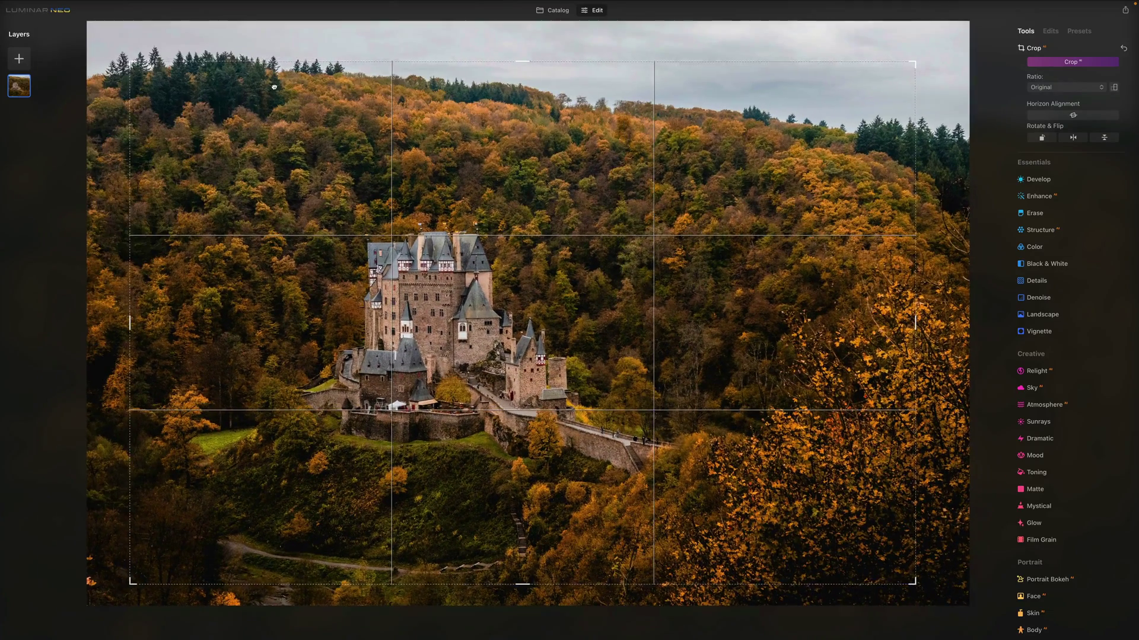
Compare the Transposed and Original ratios, ending on the full landscape Original frame.
left_click(1077, 88)
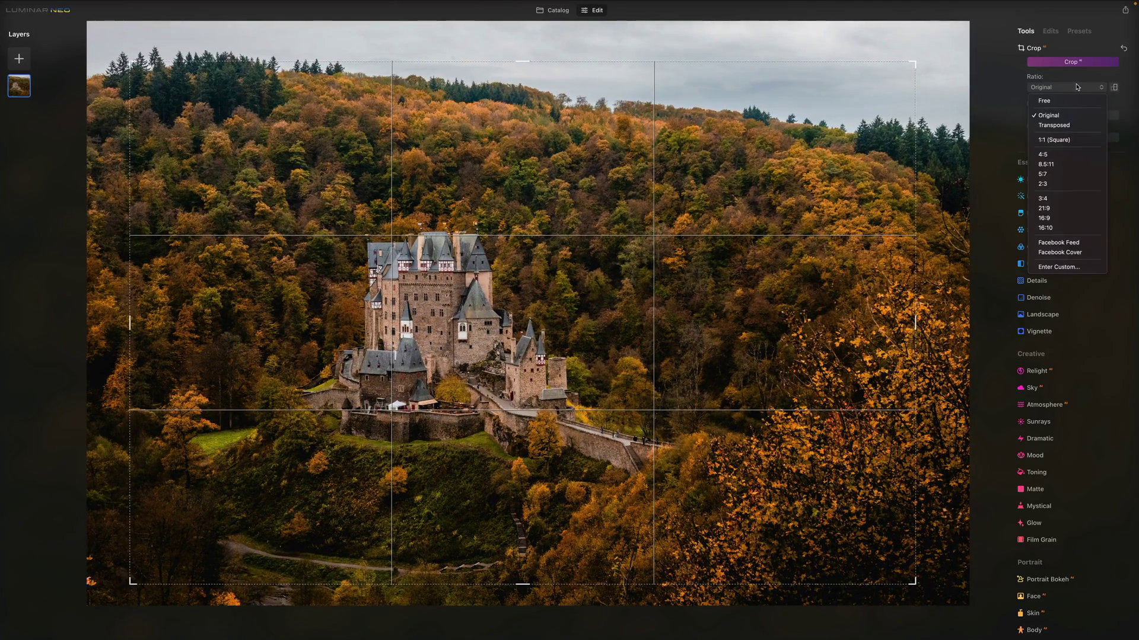
left_click(1074, 125)
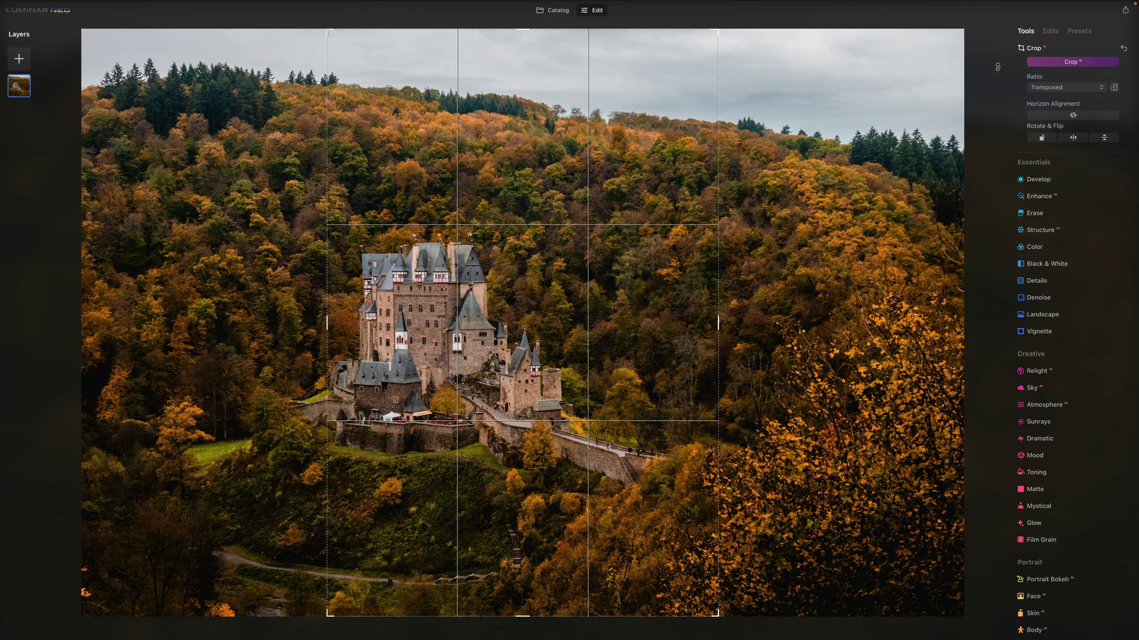
left_click(1079, 89)
left_click(1072, 115)
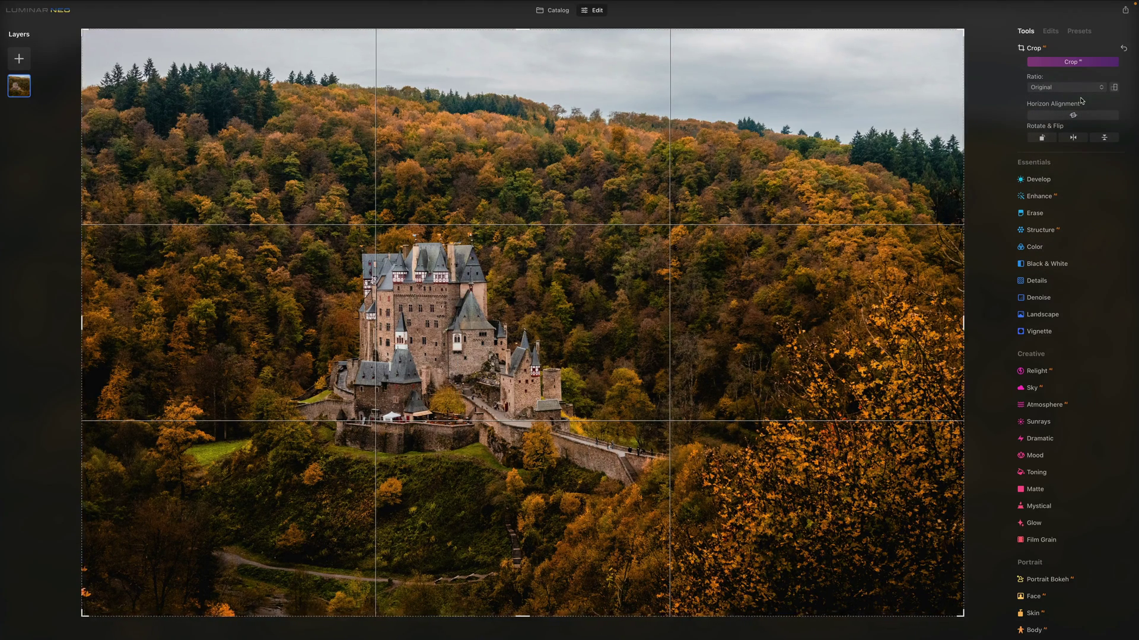
left_click(1113, 88)
left_click(1114, 87)
left_click(1080, 87)
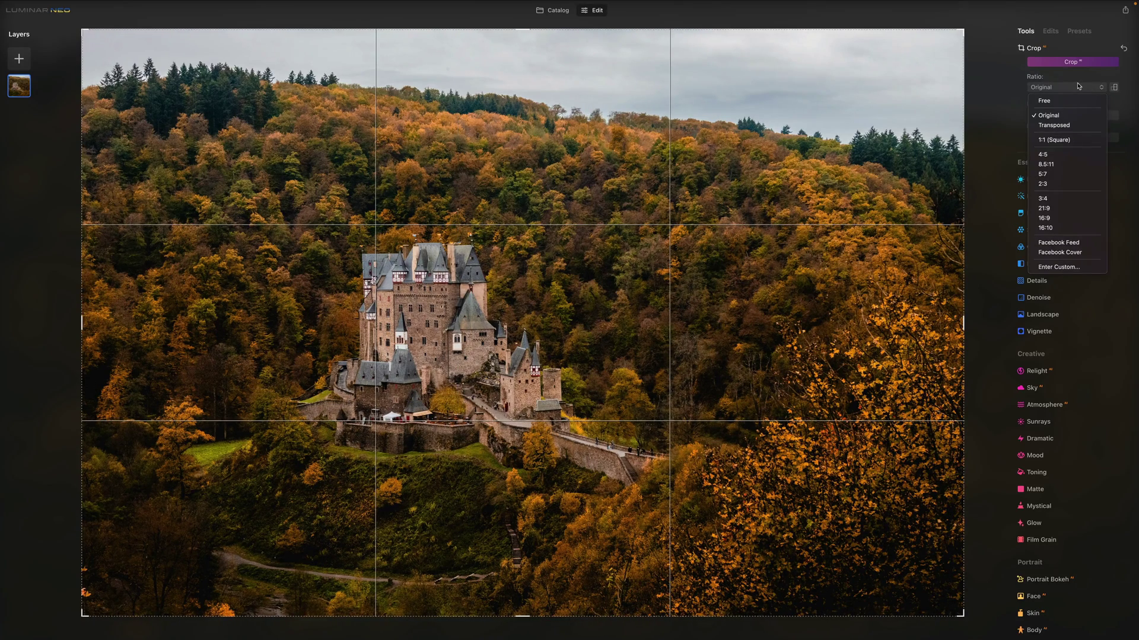
Enter a custom 1 : 1 aspect ratio to make the castle crop square.
left_click(1088, 267)
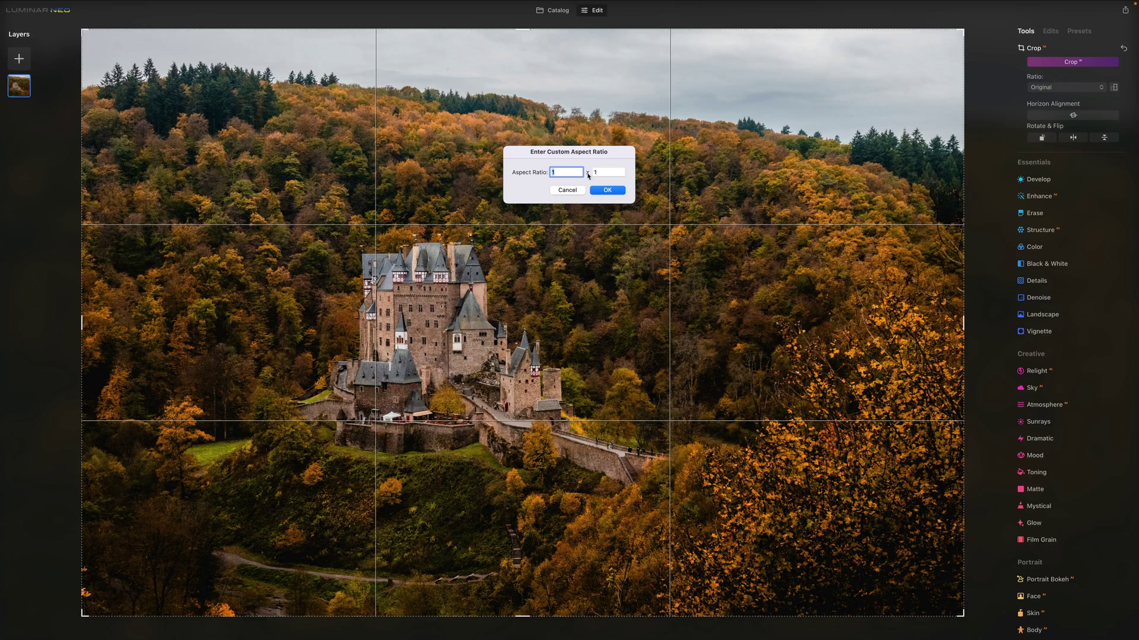
left_click(608, 191)
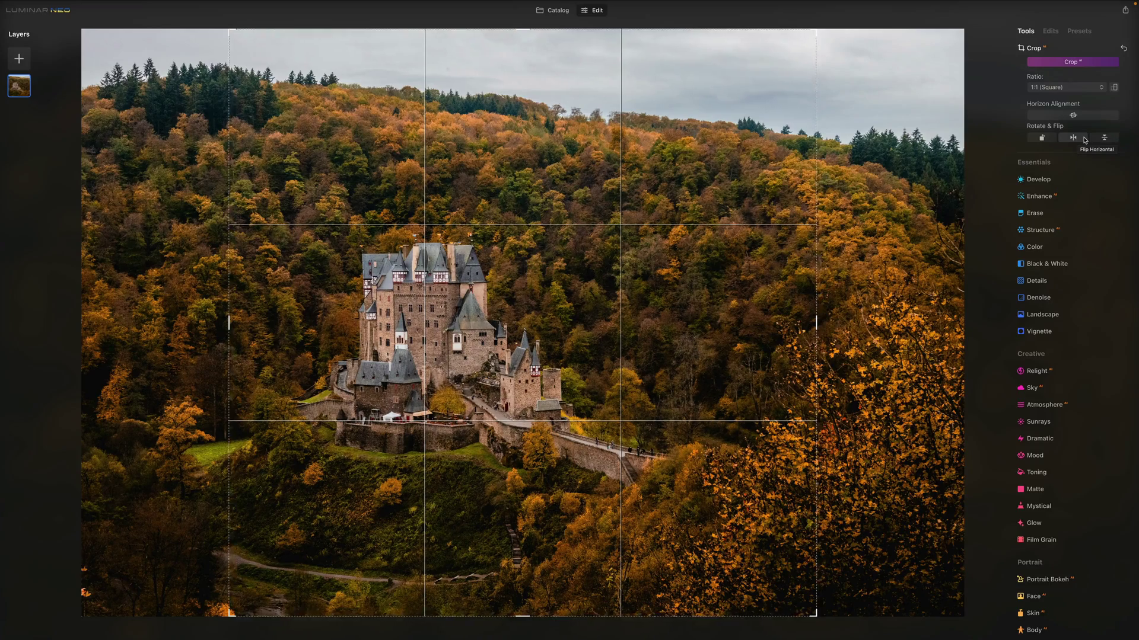
left_click(1107, 140)
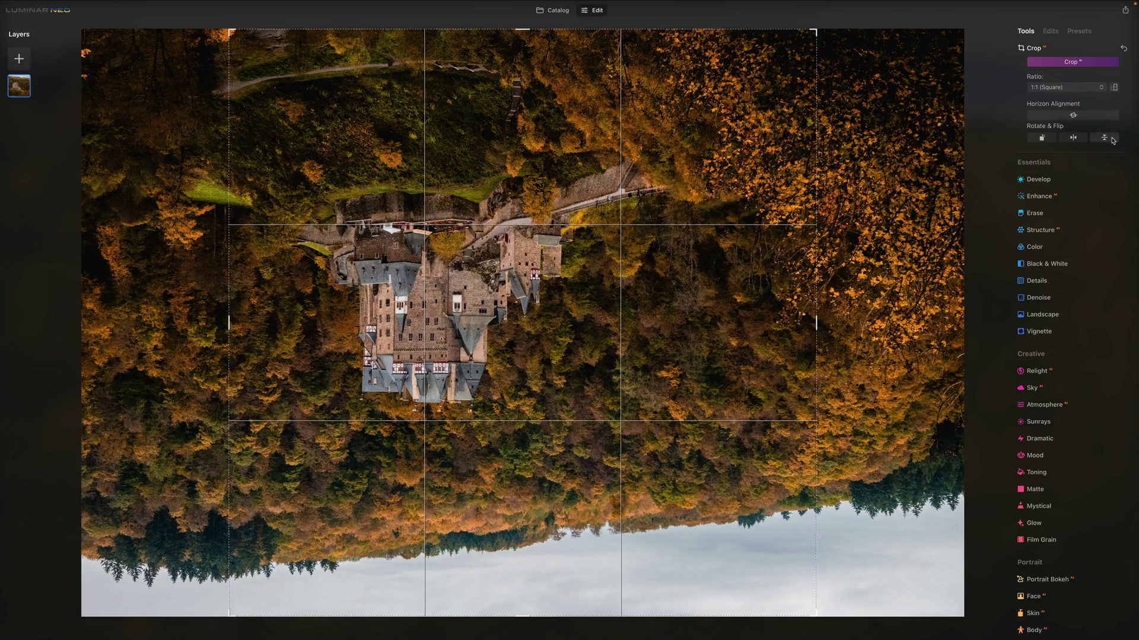
left_click(1113, 141)
left_click(1072, 140)
left_click(1072, 140)
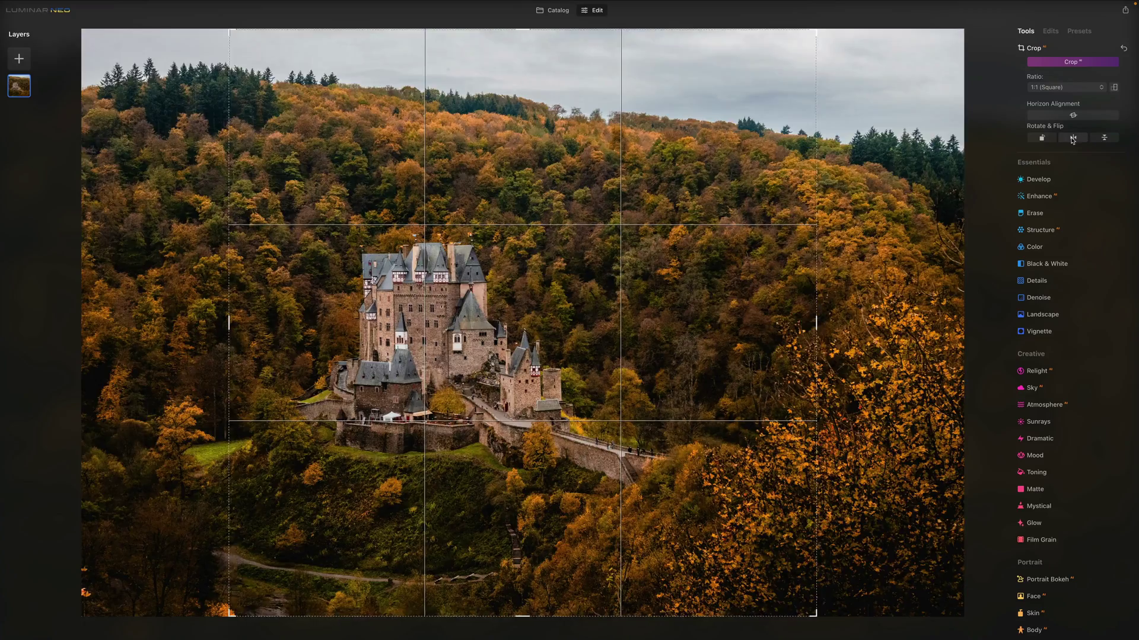
left_click(1053, 141)
left_click(1053, 141)
left_click(1053, 141)
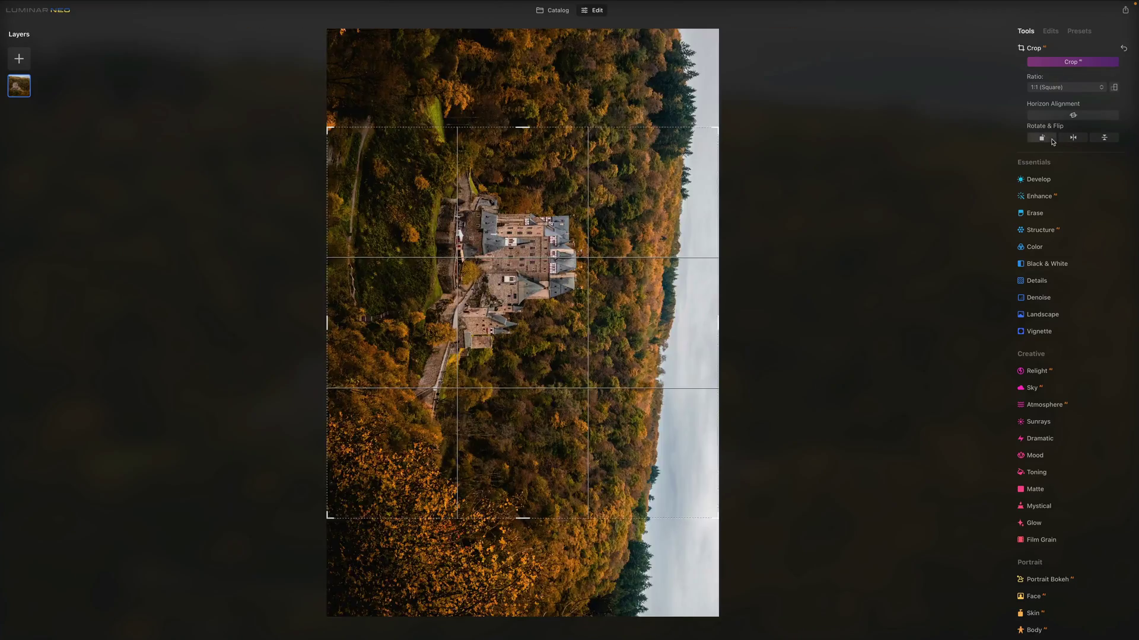
left_click(1052, 141)
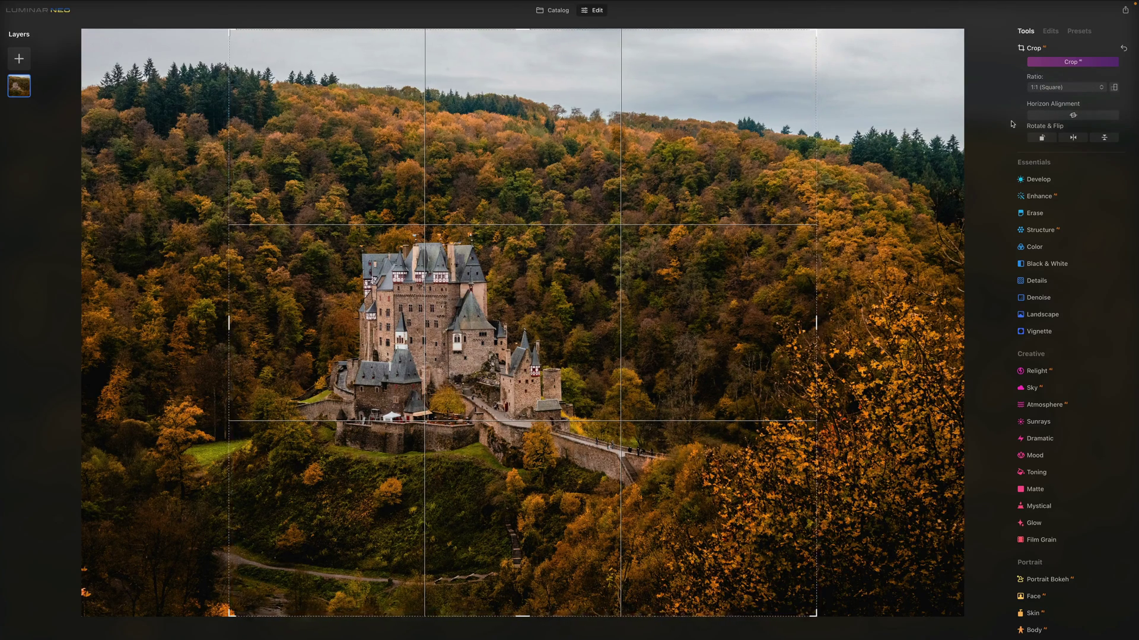
left_click(1076, 87)
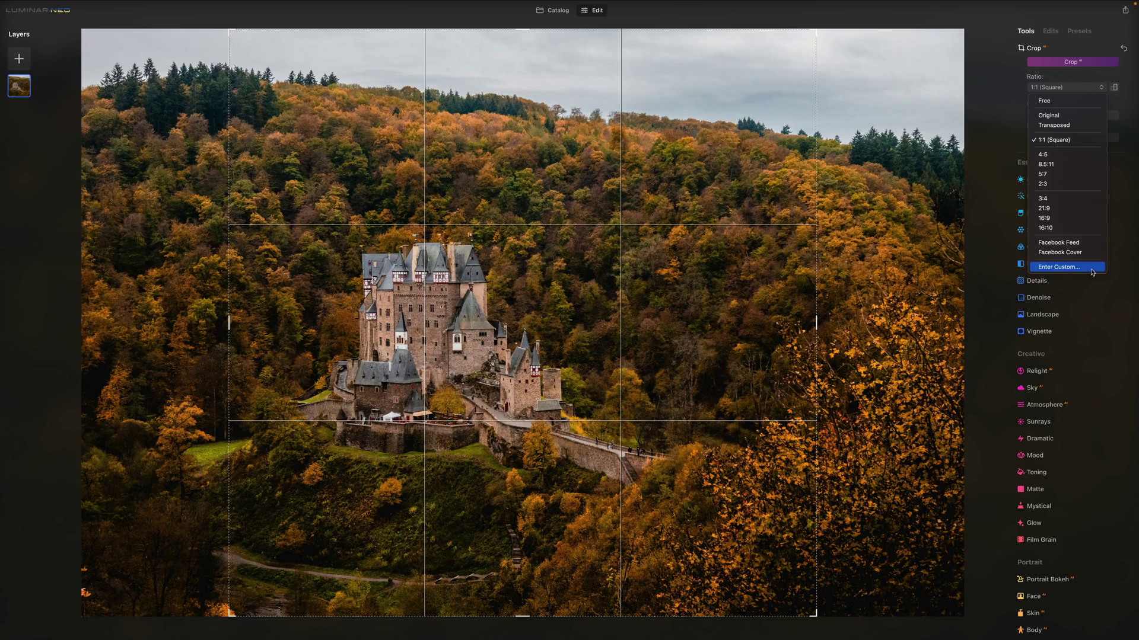
left_click(1133, 125)
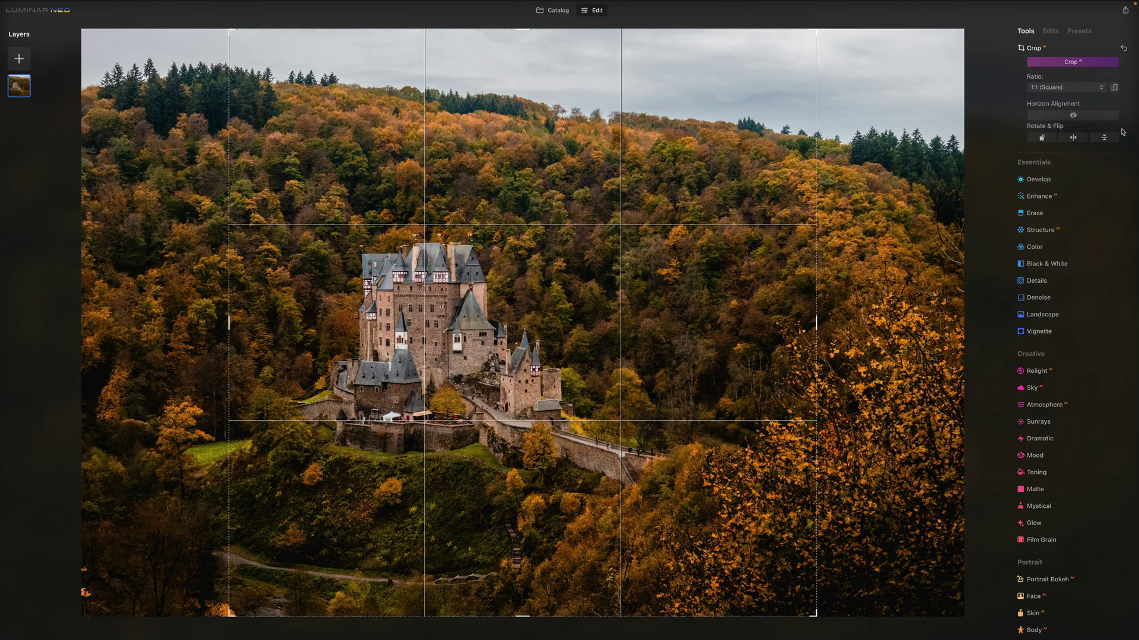